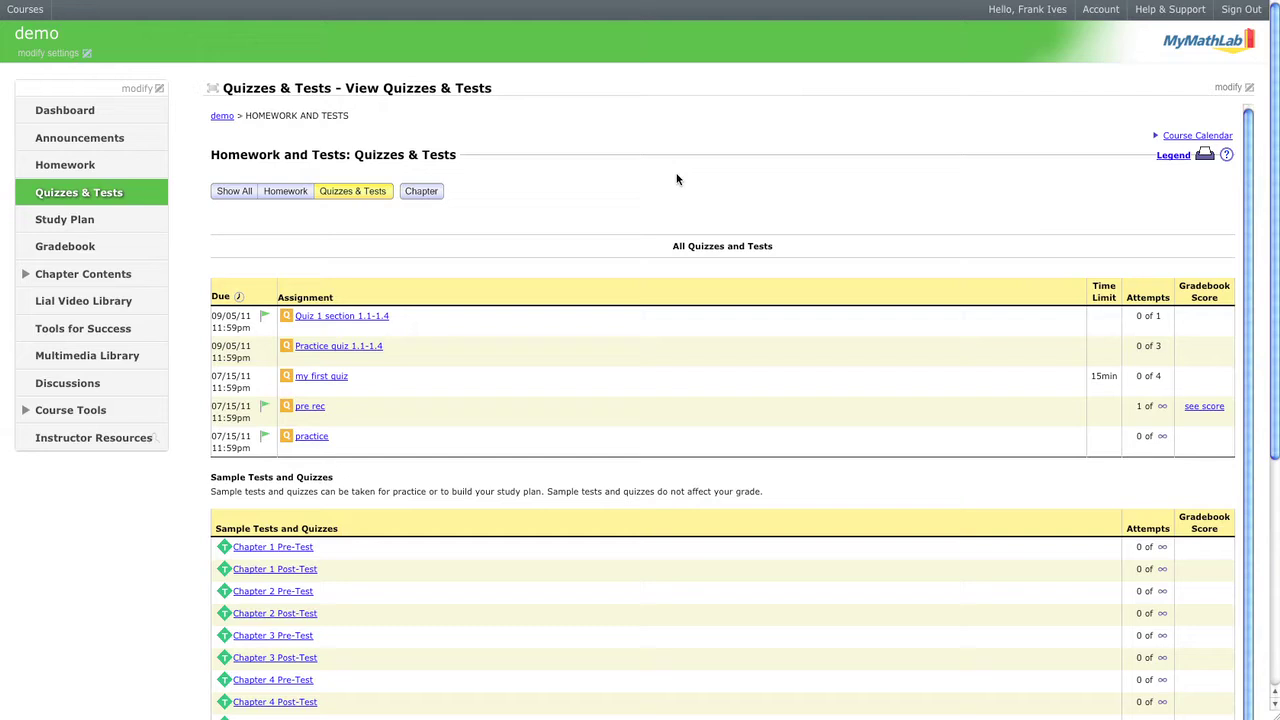
Step: Switch the course's quizzes and tests view to Manage Quizzes & Tests
{"action": "left_click", "coordinate": [1226, 88]}
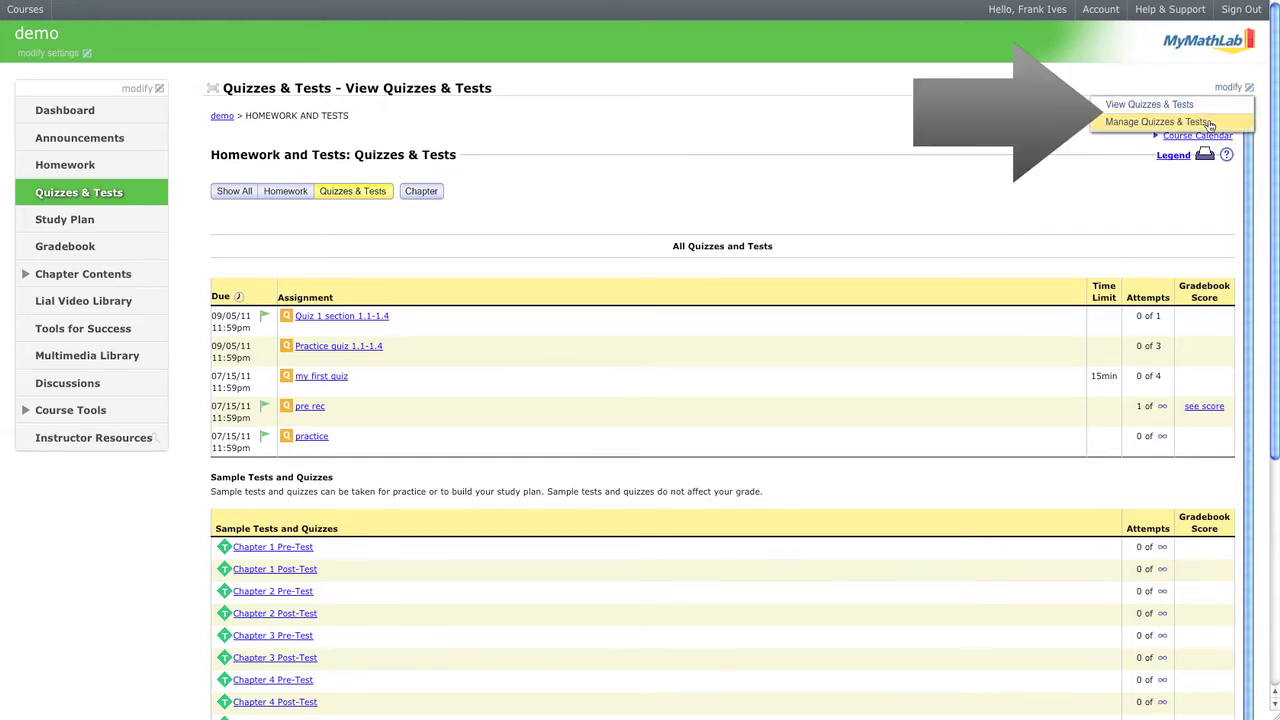
{"action": "left_click", "coordinate": [1158, 122]}
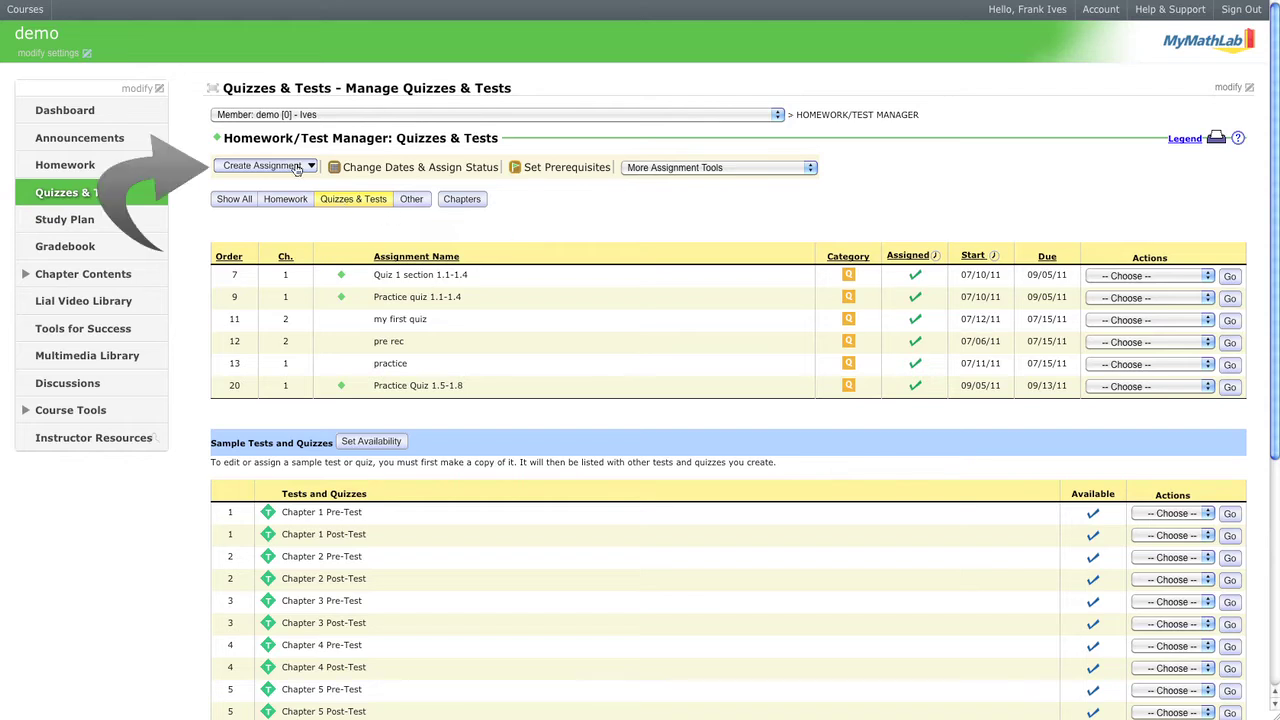
Step: Create a new test and name it 'pooled'
{"action": "left_click", "coordinate": [295, 167]}
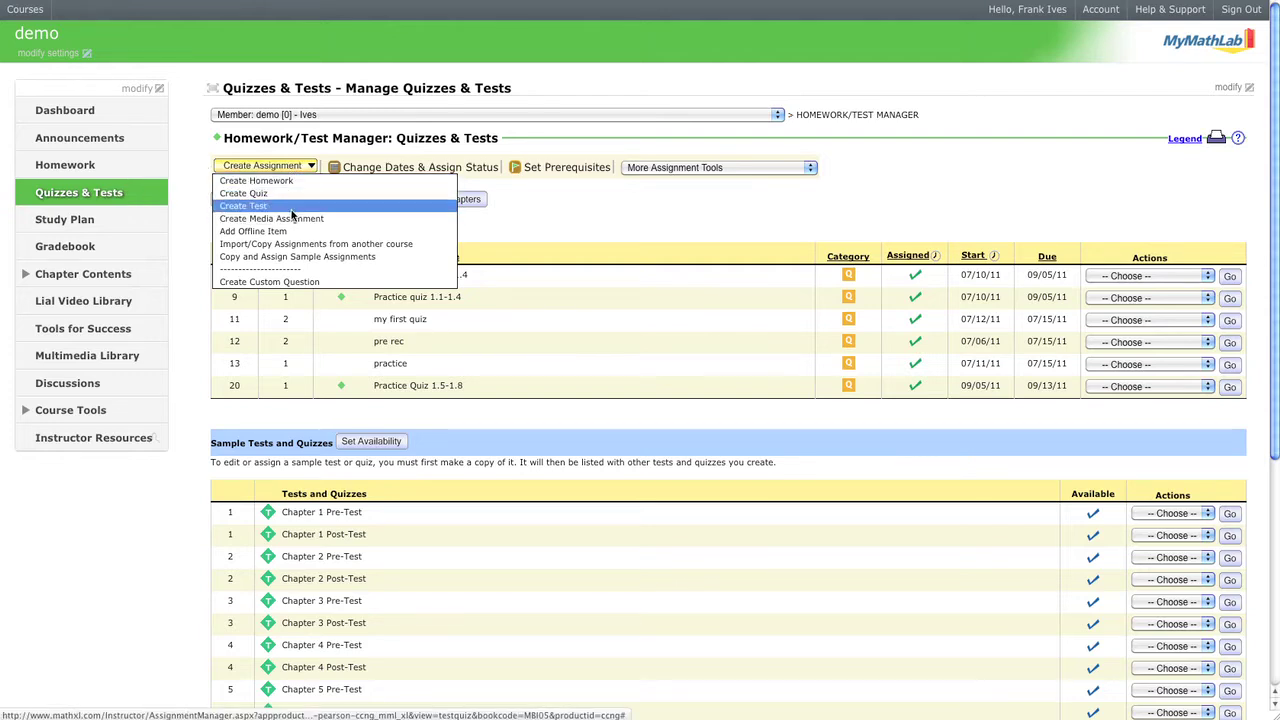
{"action": "left_click", "coordinate": [290, 206]}
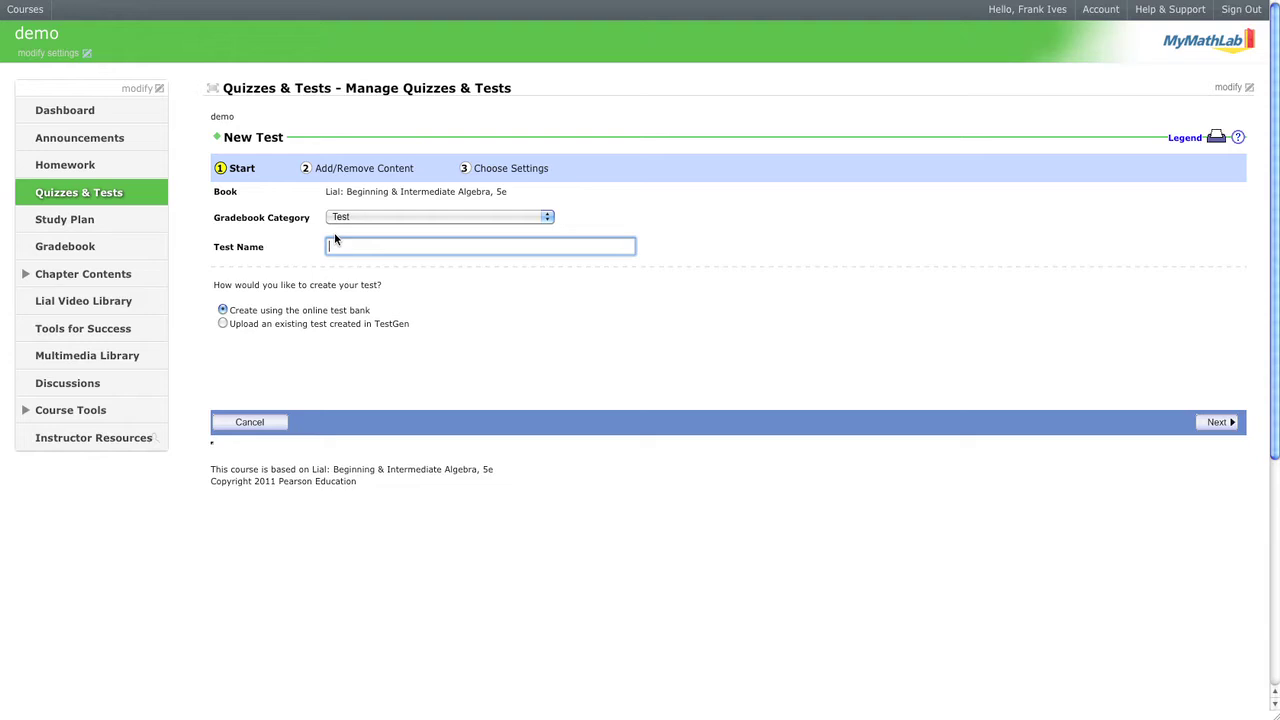
{"action": "type", "text": "pooled"}
Step: Filter the question list to Chapter 1, The Real Number System, Section 1.5
{"action": "left_click", "coordinate": [1212, 422]}
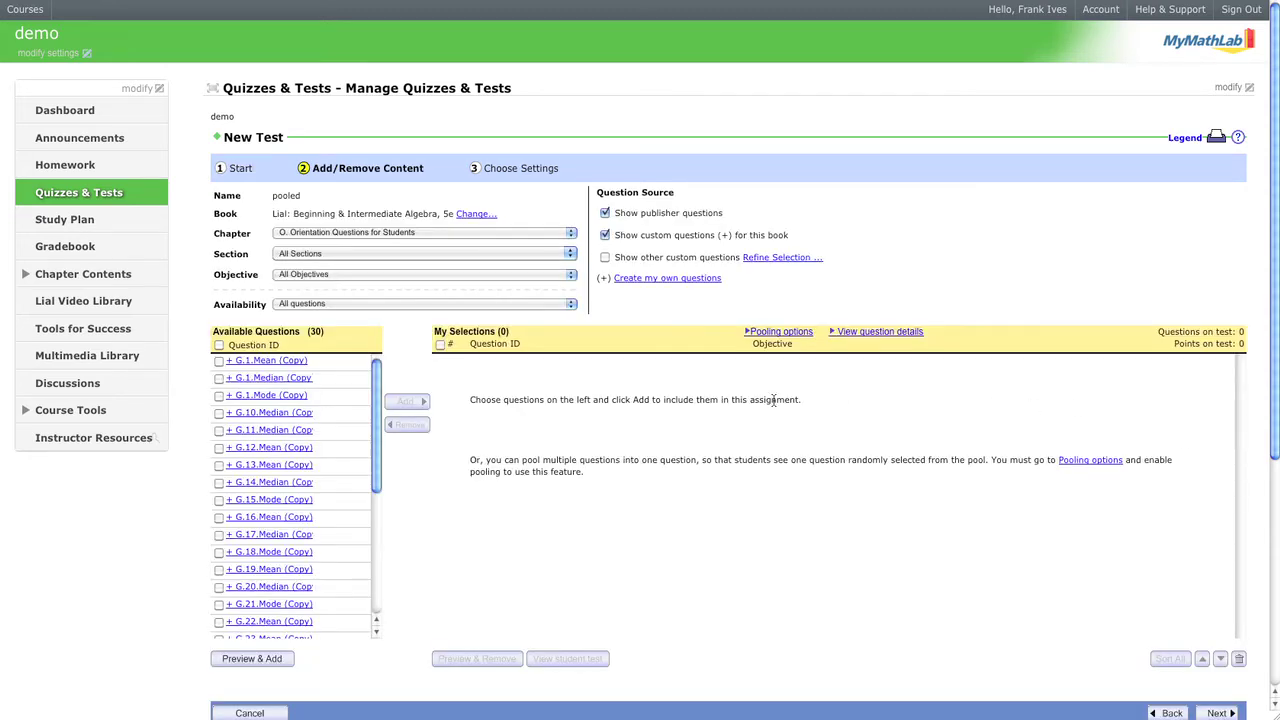
{"action": "left_click", "coordinate": [420, 236]}
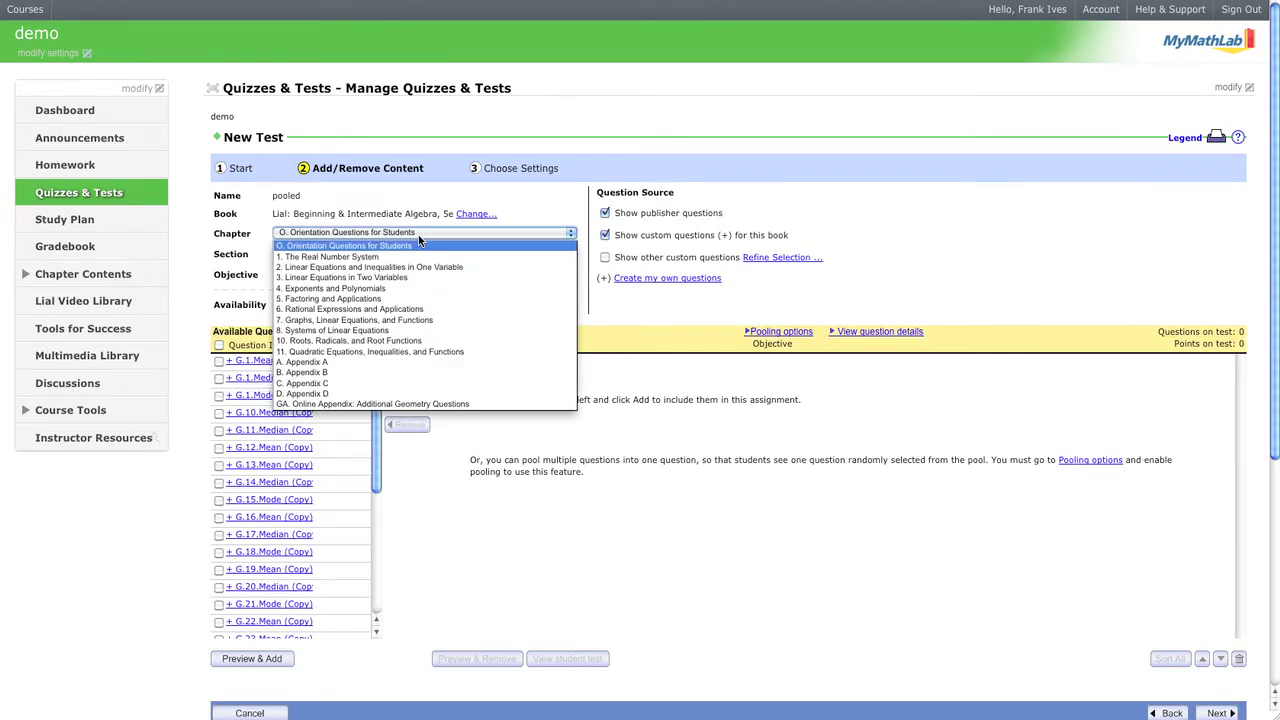
{"action": "left_click", "coordinate": [417, 257]}
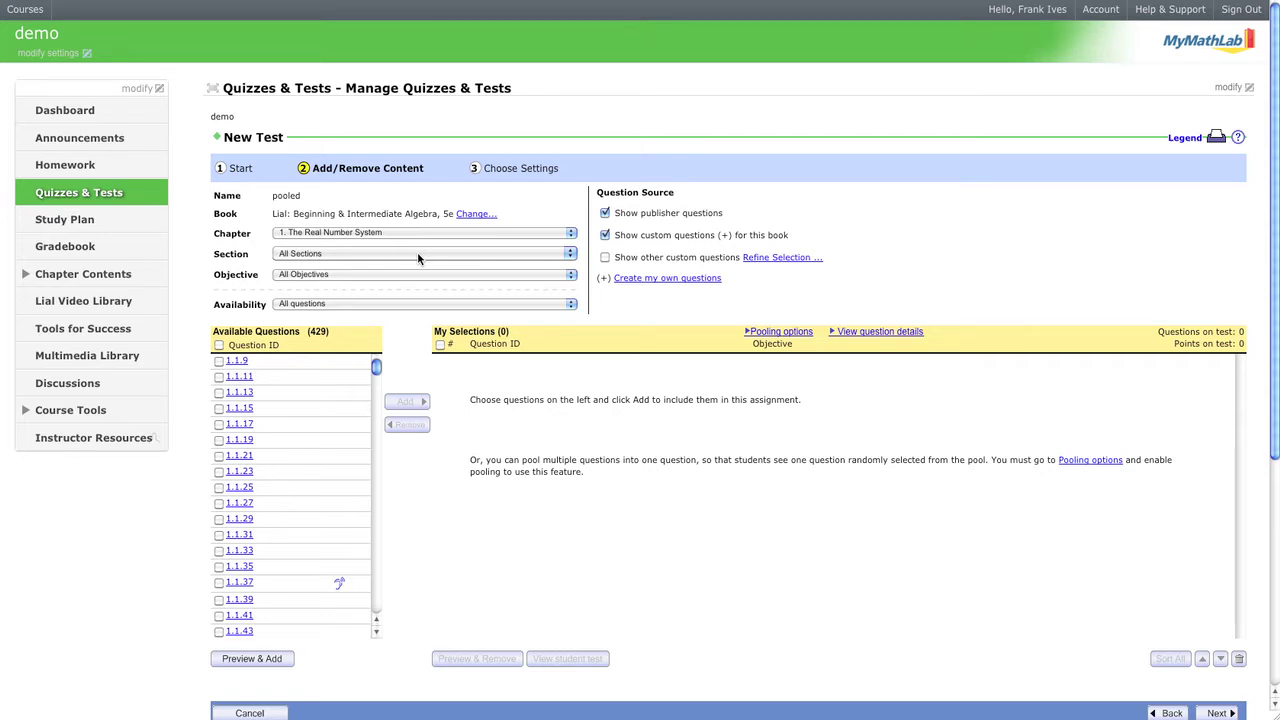
{"action": "left_click", "coordinate": [418, 255]}
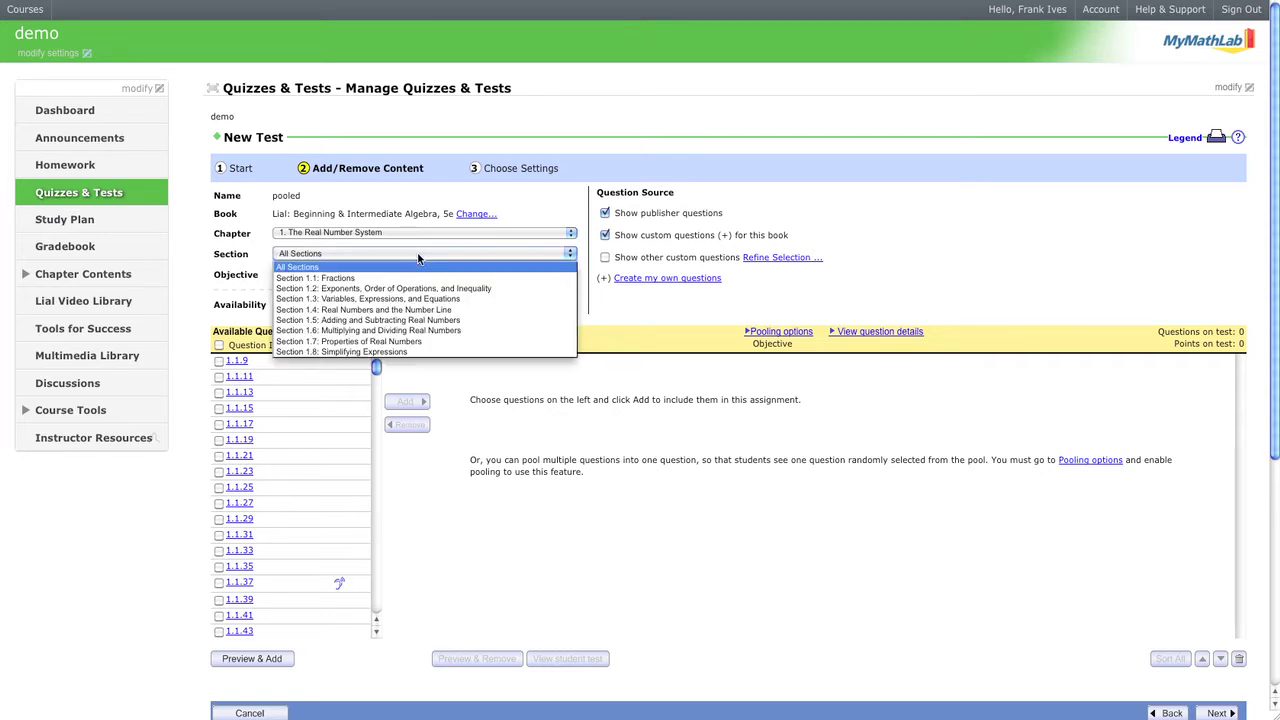
{"action": "left_click", "coordinate": [424, 320]}
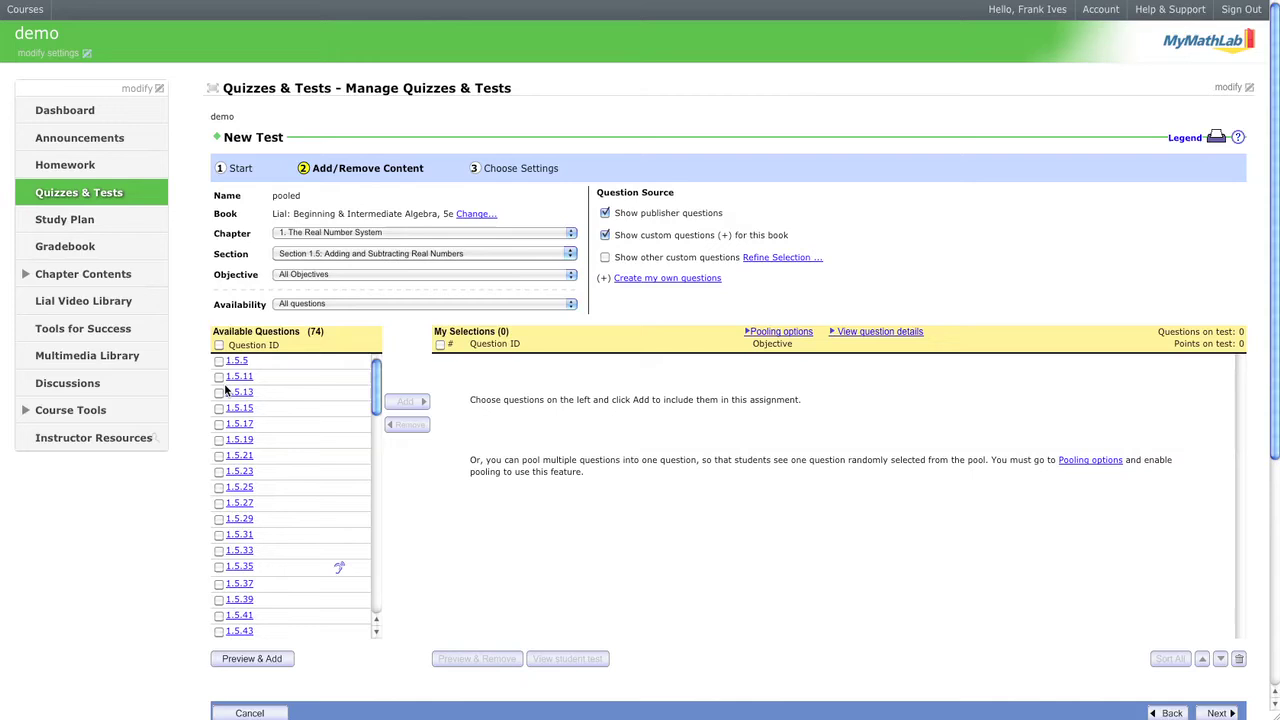
Step: Add questions 1.5.11, 1.5.13, 1.5.15, 1.5.29, 1.5.31, 1.5.33 and 1.5.43 to the test
{"action": "left_click", "coordinate": [219, 377]}
{"action": "left_click", "coordinate": [219, 393]}
{"action": "left_click", "coordinate": [219, 409]}
{"action": "left_click", "coordinate": [219, 519]}
{"action": "left_click", "coordinate": [219, 535]}
{"action": "left_click", "coordinate": [219, 551]}
{"action": "left_click", "coordinate": [219, 632]}
{"action": "left_click", "coordinate": [404, 402]}
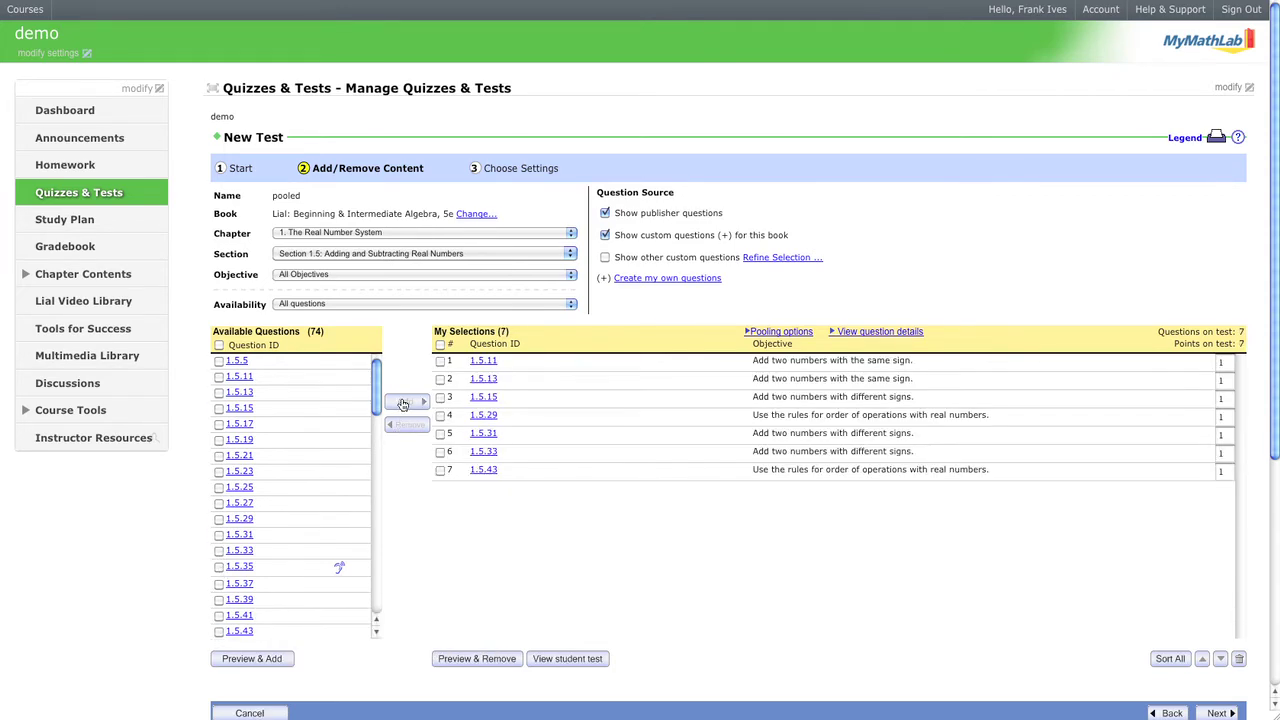
Step: Enable question pooling in the Pooling options for the 'pooled' test
{"action": "left_click", "coordinate": [785, 332]}
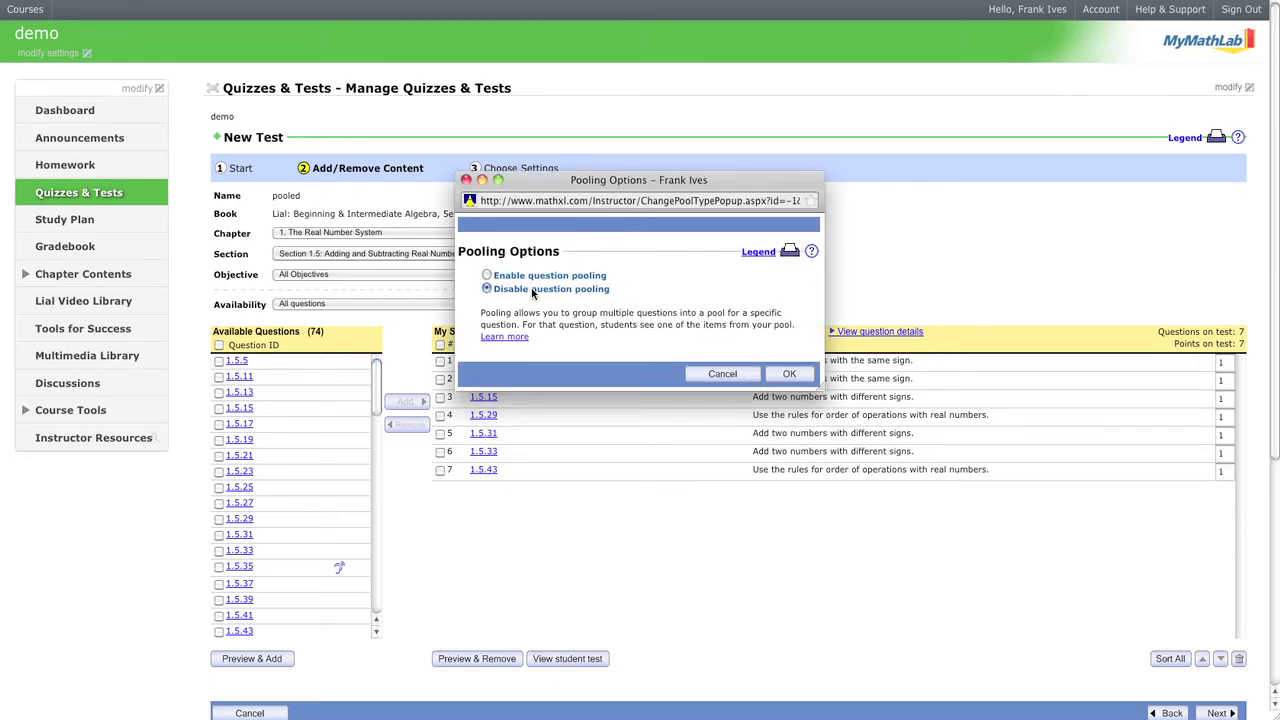
{"action": "left_click", "coordinate": [487, 275]}
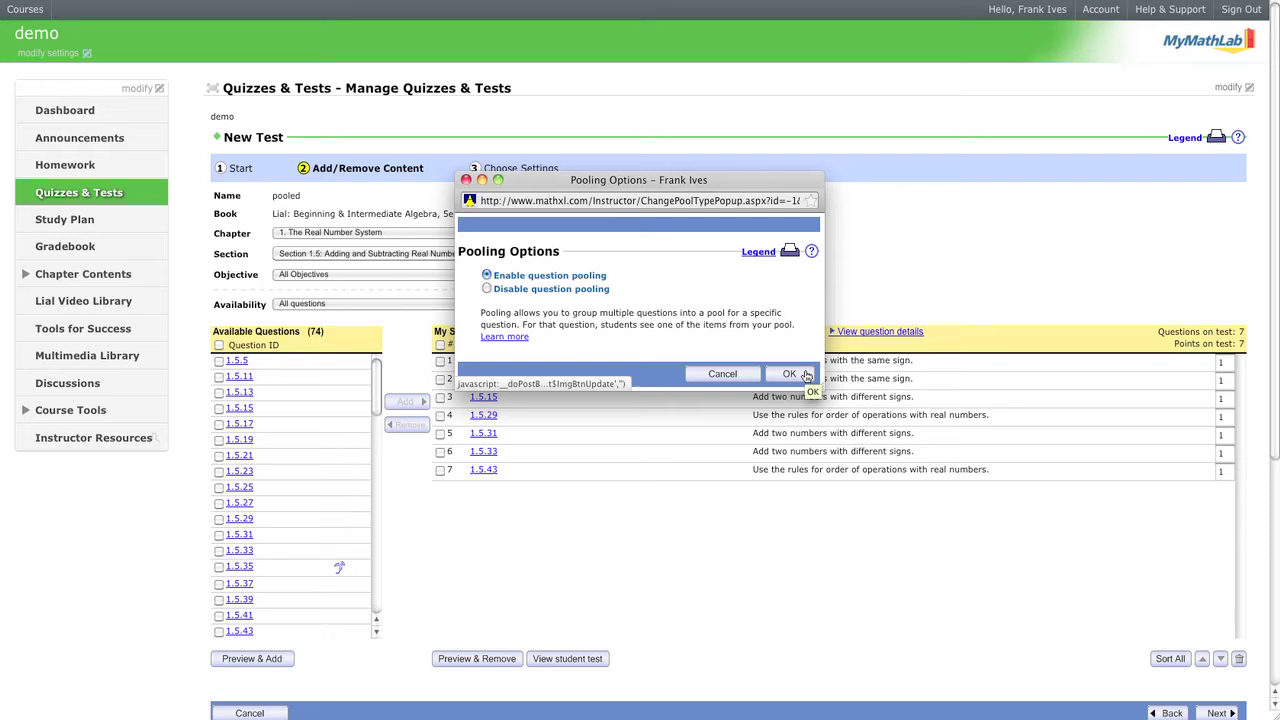
{"action": "left_click", "coordinate": [789, 374]}
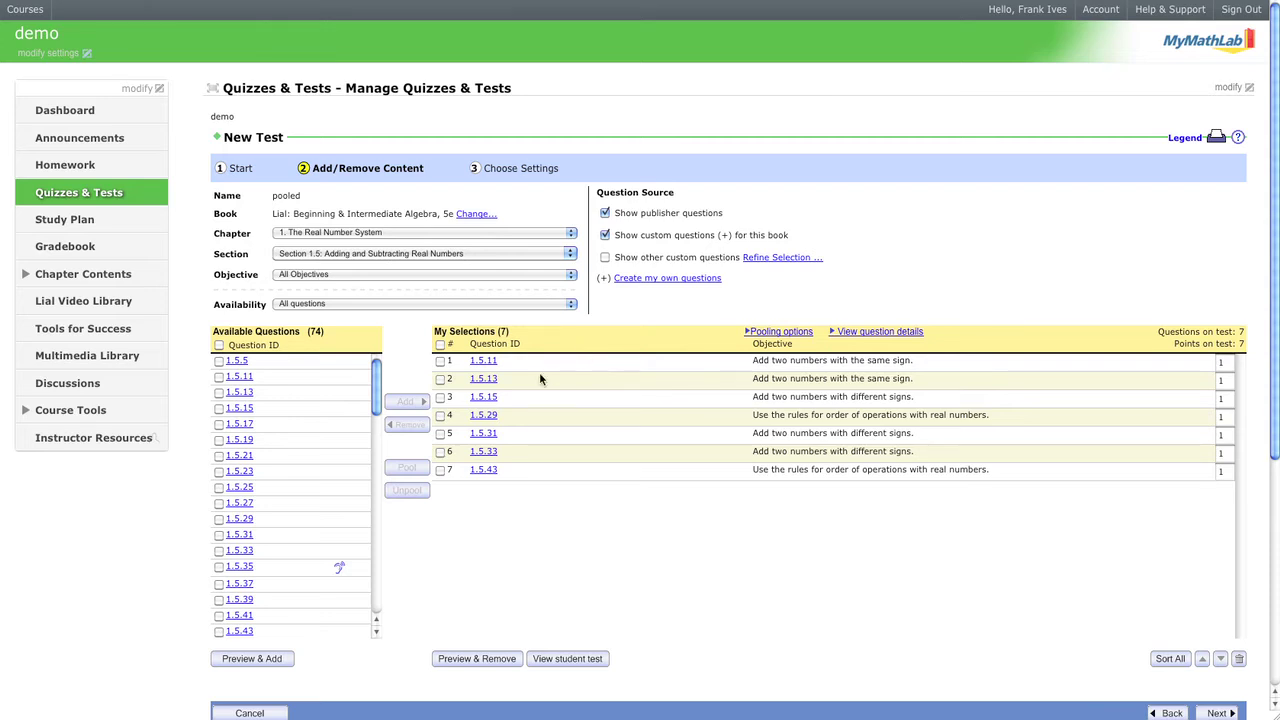
Step: Pool questions 1.5.11 and 1.5.13 together as question 1
{"action": "left_click", "coordinate": [440, 360]}
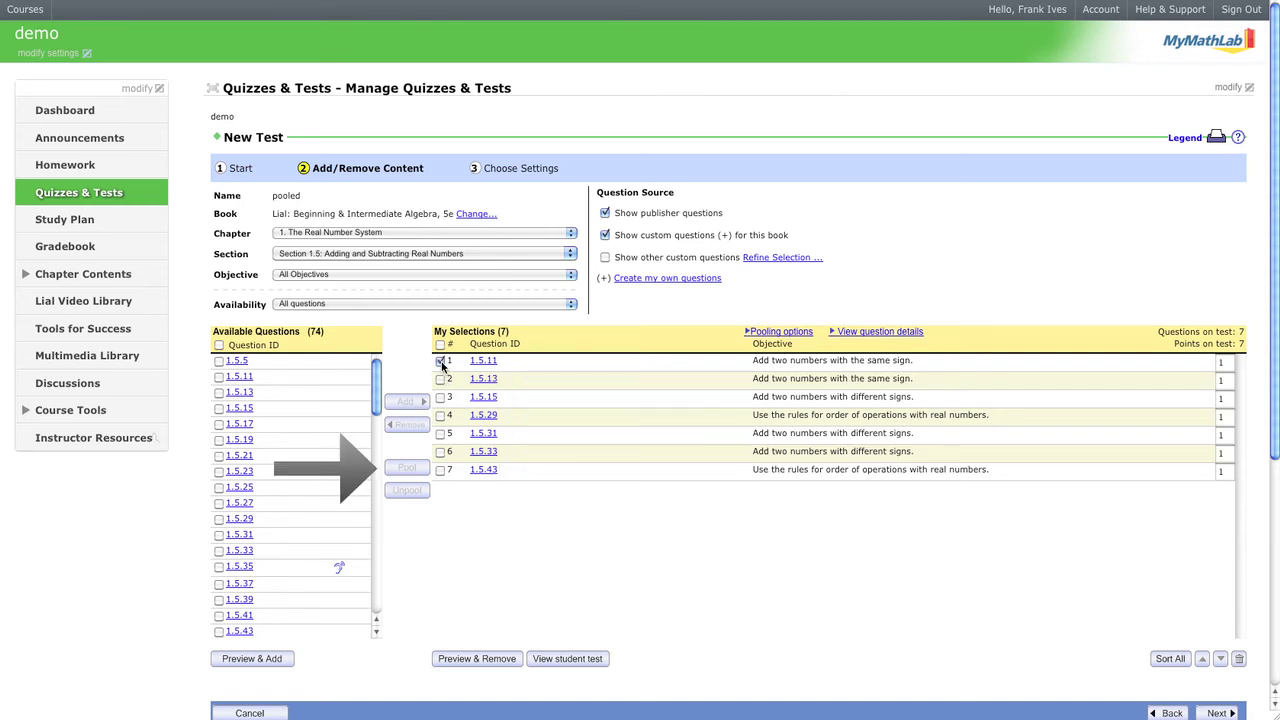
{"action": "left_click", "coordinate": [441, 380]}
{"action": "left_click", "coordinate": [416, 469]}
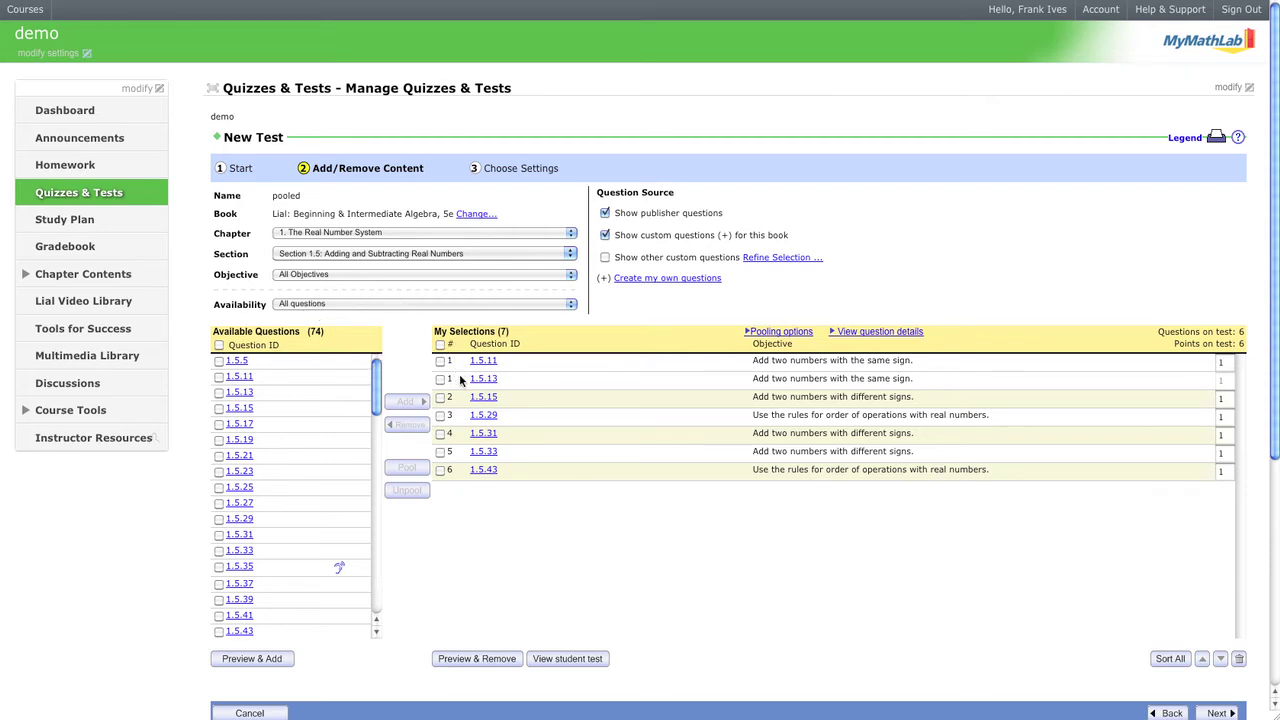
{"action": "mouse_move", "coordinate": [474, 366]}
{"action": "mouse_move", "coordinate": [491, 420]}
Step: Rework the first pool so it holds only 1.5.13 and 1.5.29
{"action": "left_click", "coordinate": [441, 362]}
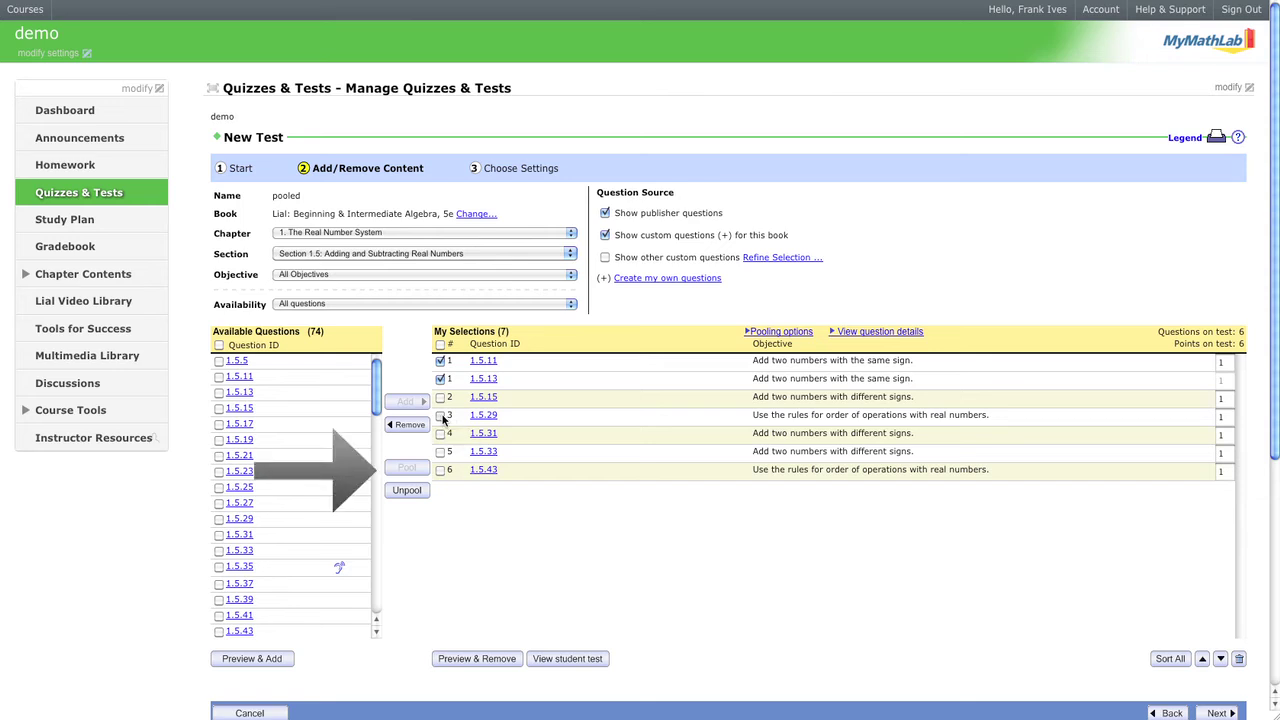
{"action": "left_click", "coordinate": [441, 416]}
{"action": "left_click", "coordinate": [410, 470]}
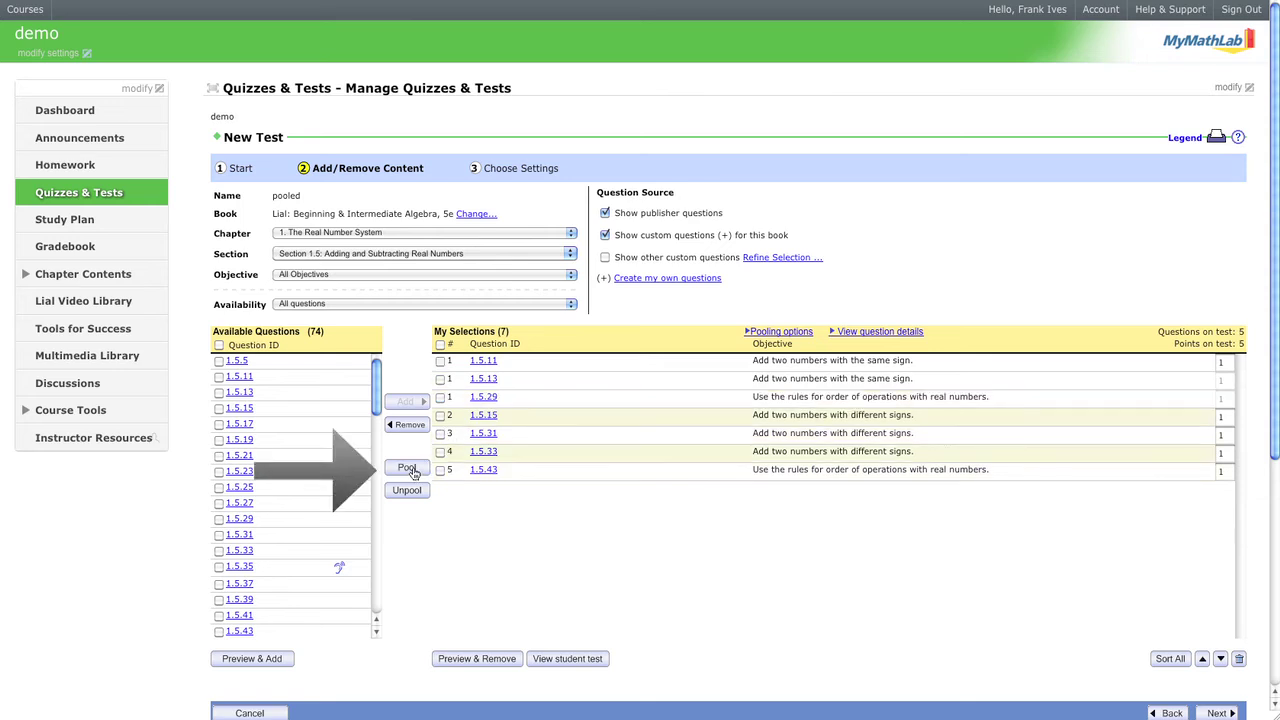
{"action": "left_click", "coordinate": [441, 362]}
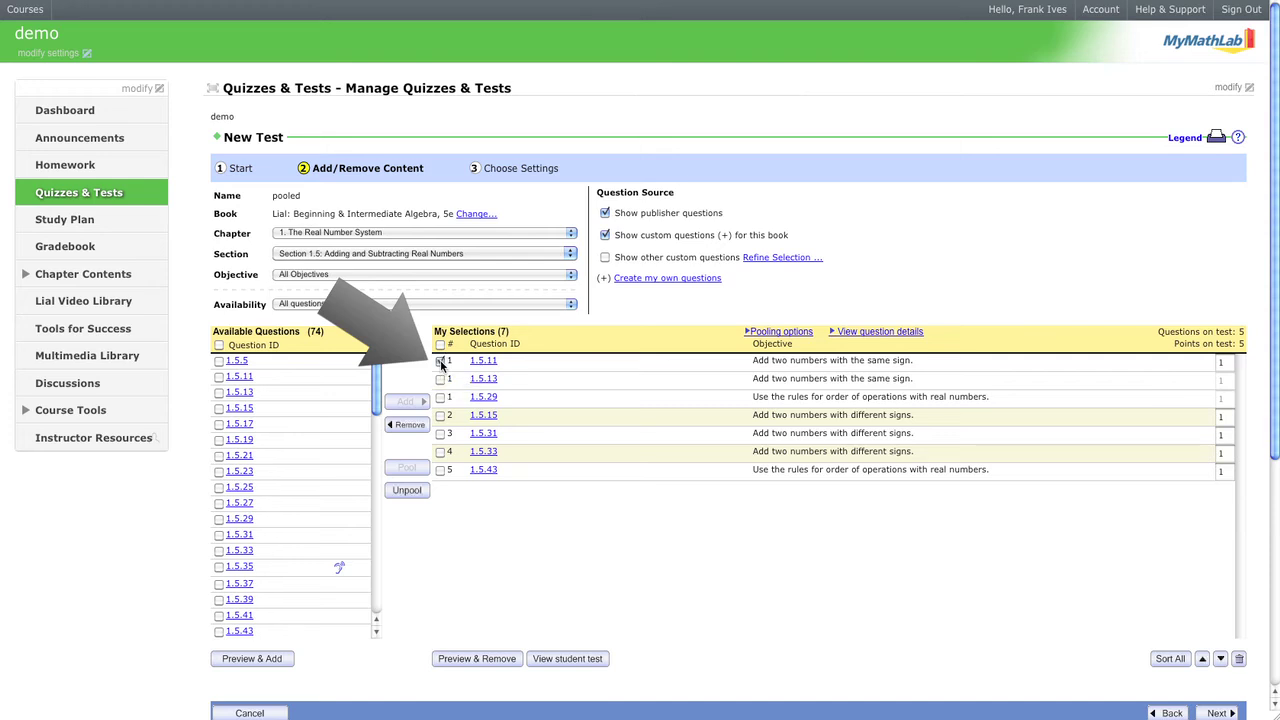
{"action": "left_click", "coordinate": [407, 490]}
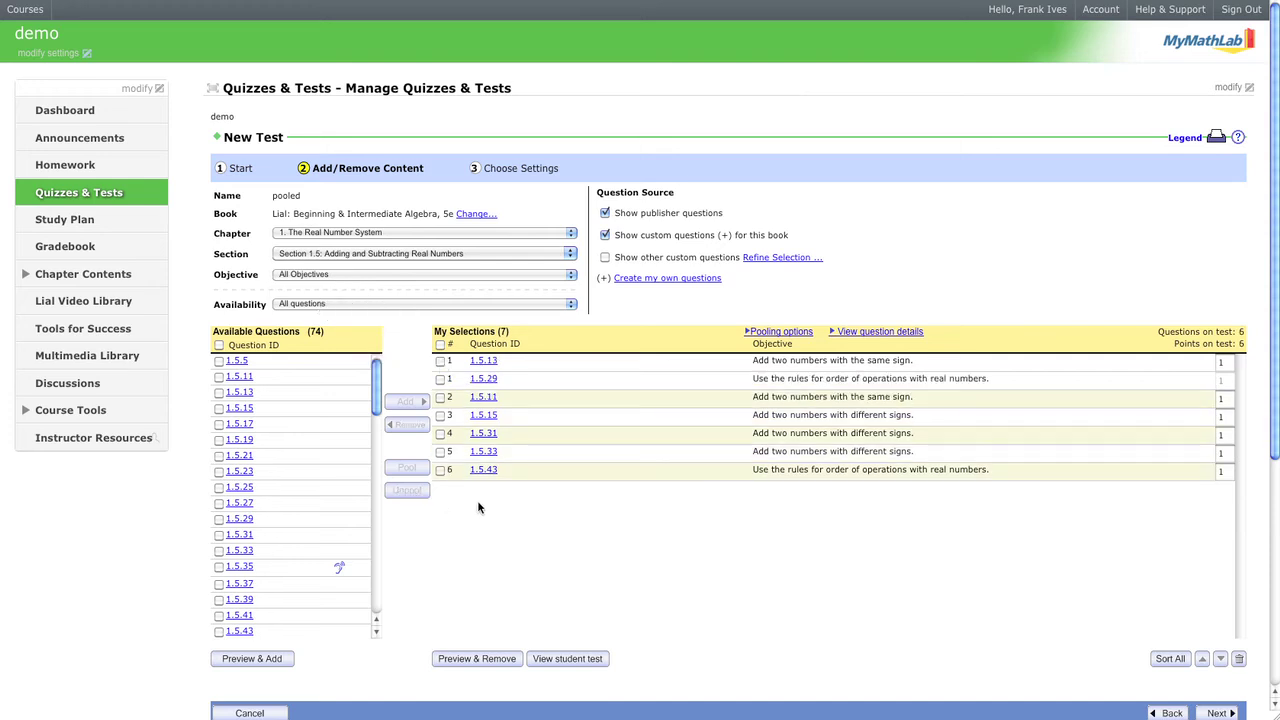
Step: Pool questions 1.5.11, 1.5.15 and 1.5.31 together
{"action": "left_click", "coordinate": [441, 398]}
{"action": "left_click", "coordinate": [441, 416]}
{"action": "left_click", "coordinate": [441, 434]}
{"action": "left_click", "coordinate": [410, 469]}
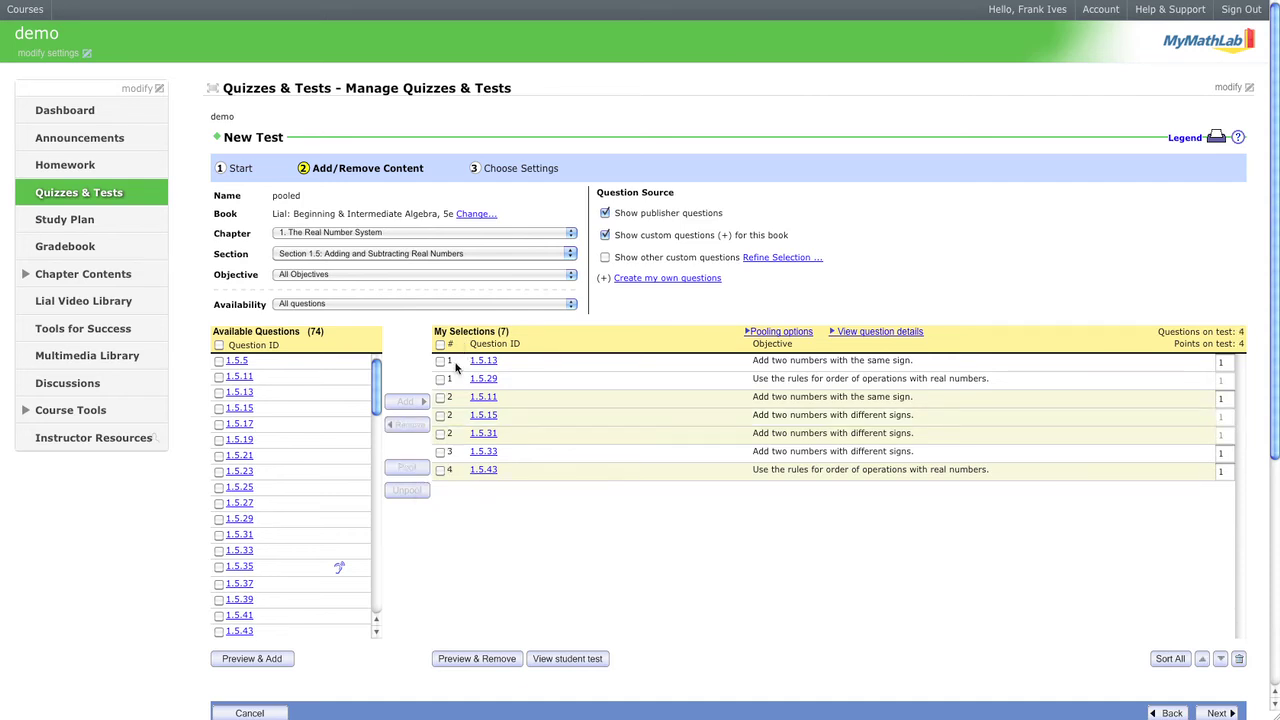
Step: Pool questions 1.5.33 and 1.5.43 together, leaving three pooled questions
{"action": "left_click", "coordinate": [441, 453]}
{"action": "left_click", "coordinate": [441, 470]}
{"action": "left_click", "coordinate": [418, 469]}
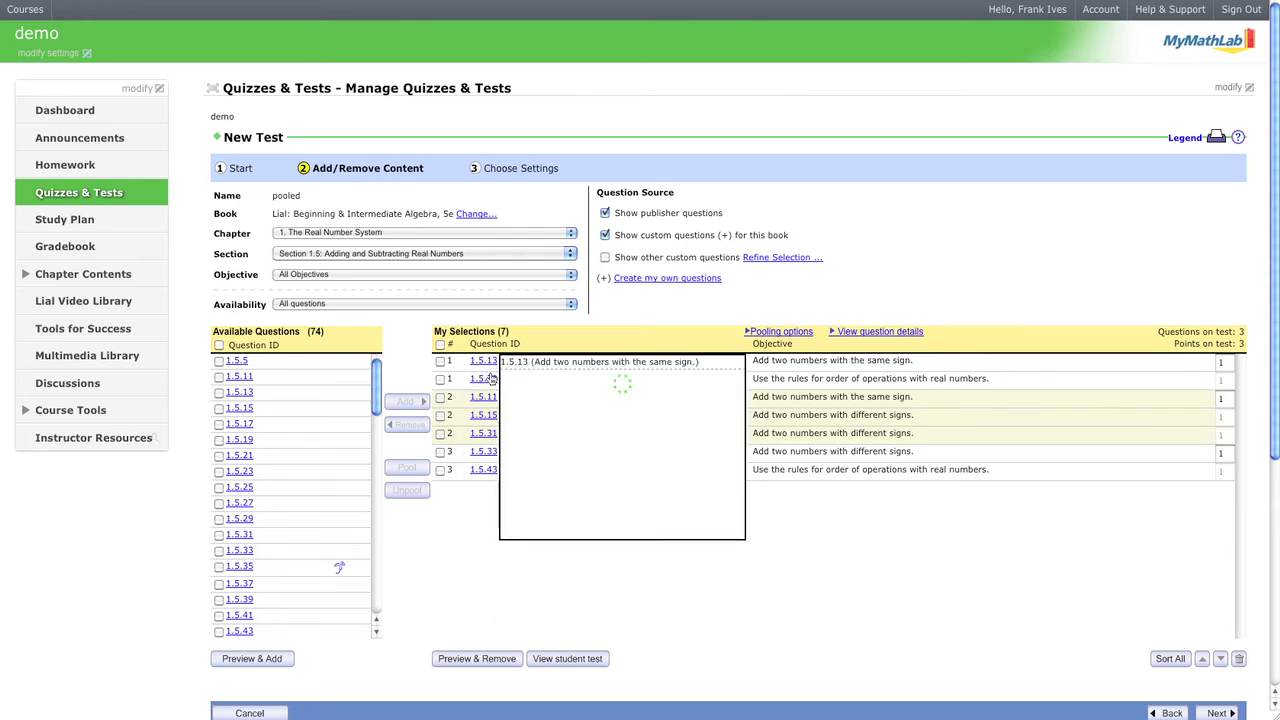
{"action": "mouse_move", "coordinate": [489, 383]}
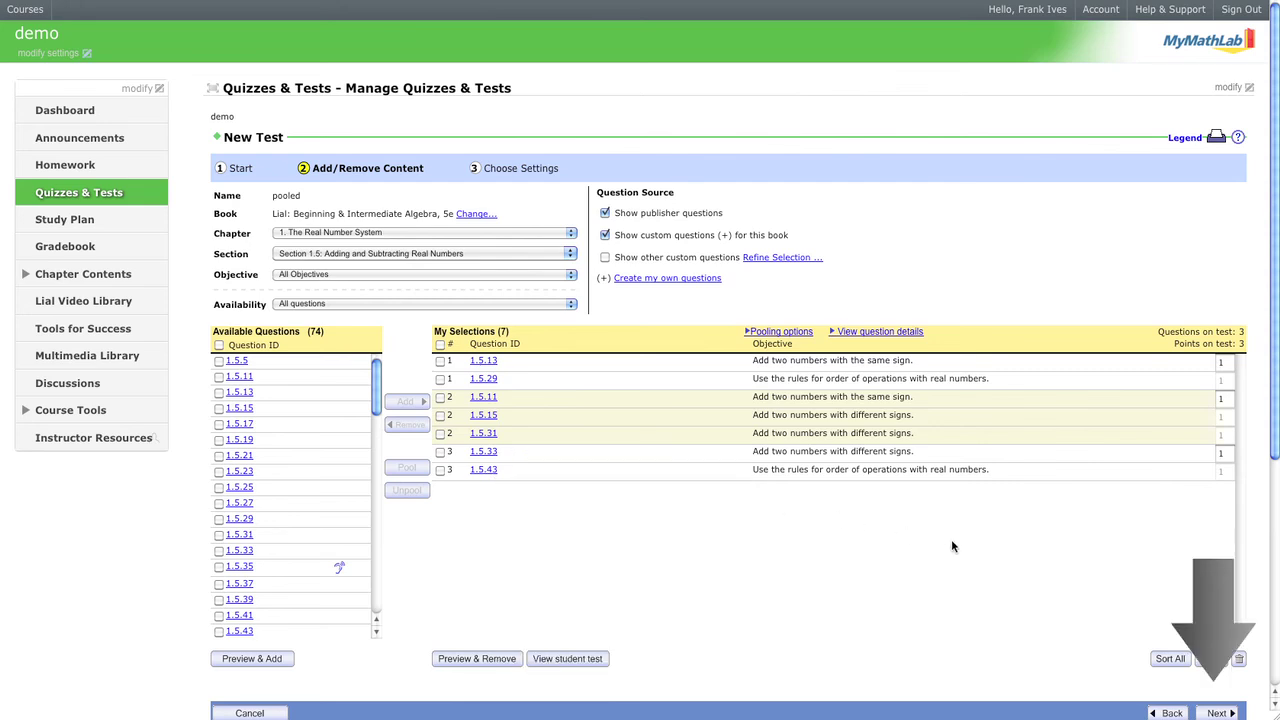
{"action": "left_click", "coordinate": [1217, 713]}
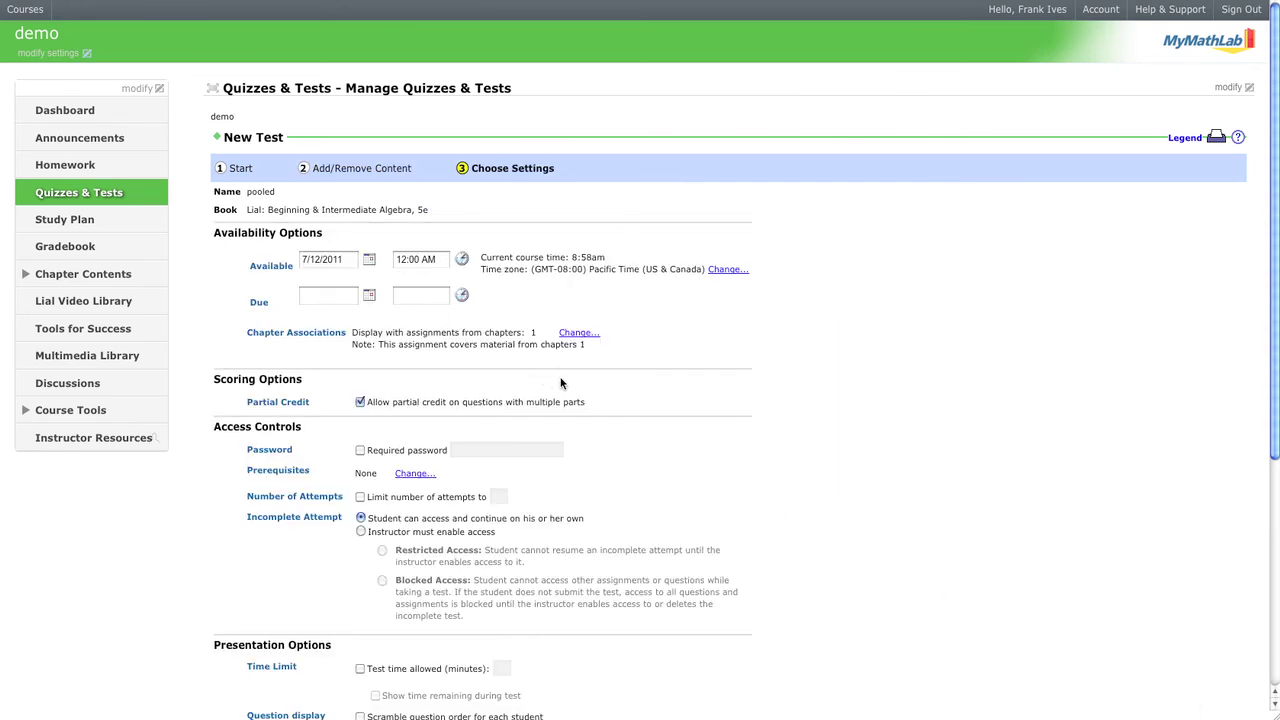
{"action": "scroll", "coordinate": [560, 383], "scroll_direction": "down", "scroll_amount": 2}
{"action": "scroll", "coordinate": [560, 383], "scroll_direction": "down", "scroll_amount": 5}
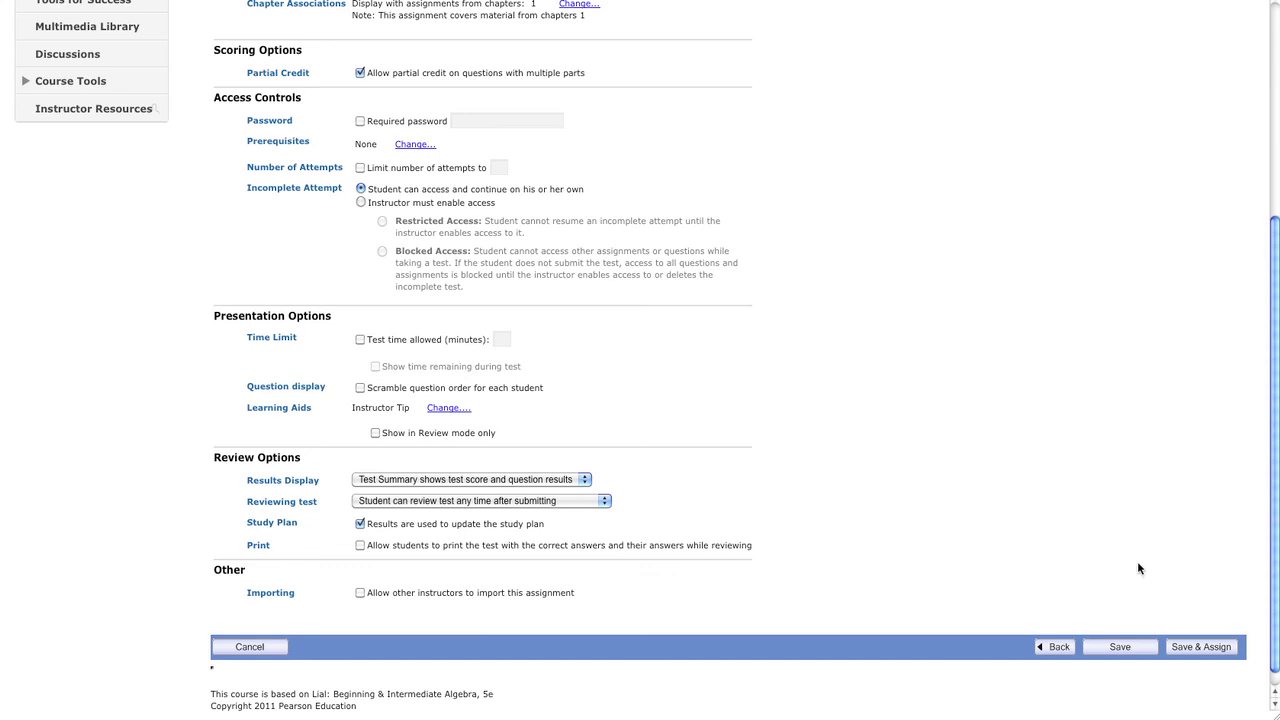
{"action": "scroll", "coordinate": [1150, 610], "scroll_direction": "up", "scroll_amount": 5}
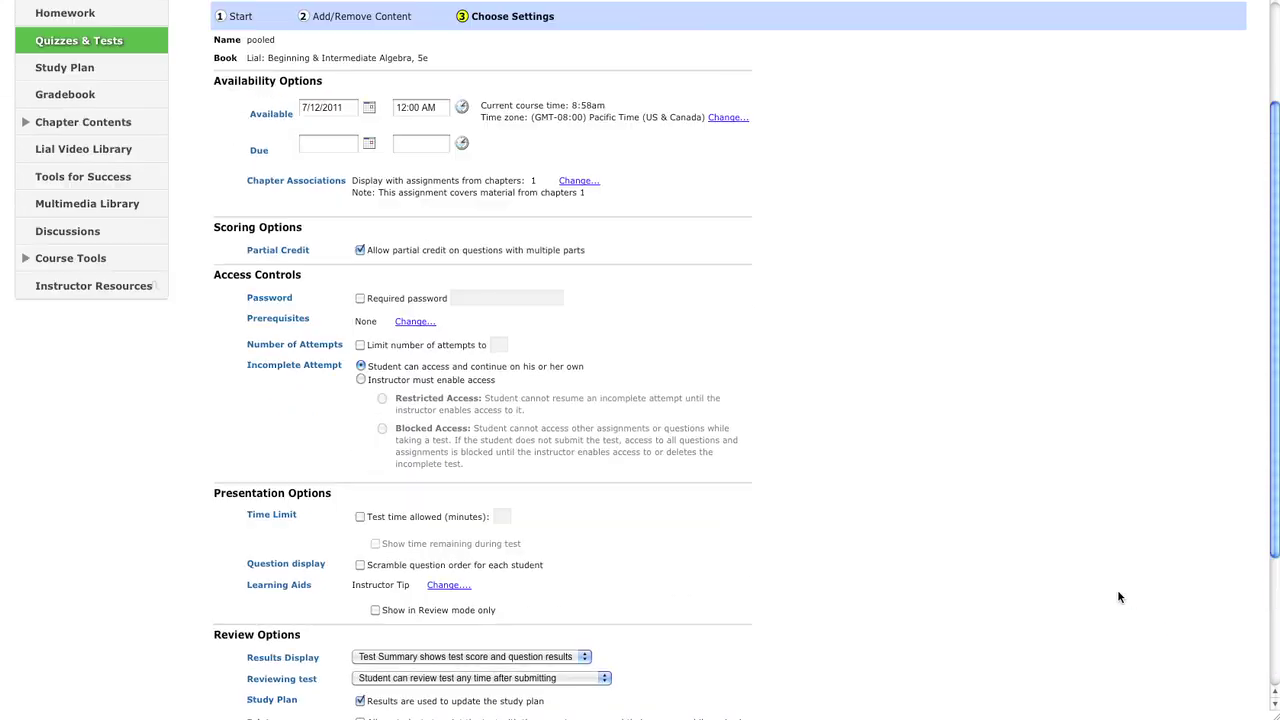